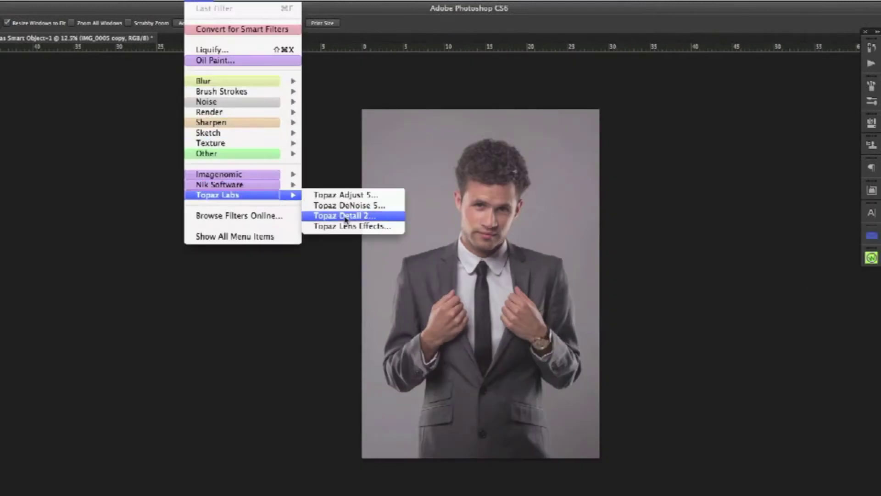
# - Apply Topaz Detail 2 to the duplicated portrait smart object layer
pyautogui.click(340, 214)
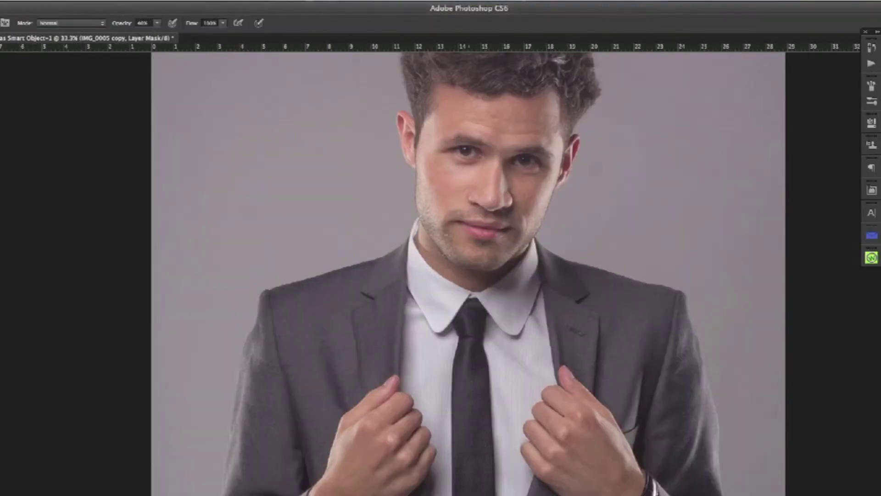
# - Paint the Topaz detail through the layer mask over the face and suit at 50% brush opacity
pyautogui.moveTo(593, 161); pyautogui.dragTo(642, 27)
pyautogui.moveTo(409, 275); pyautogui.dragTo(222, 280)
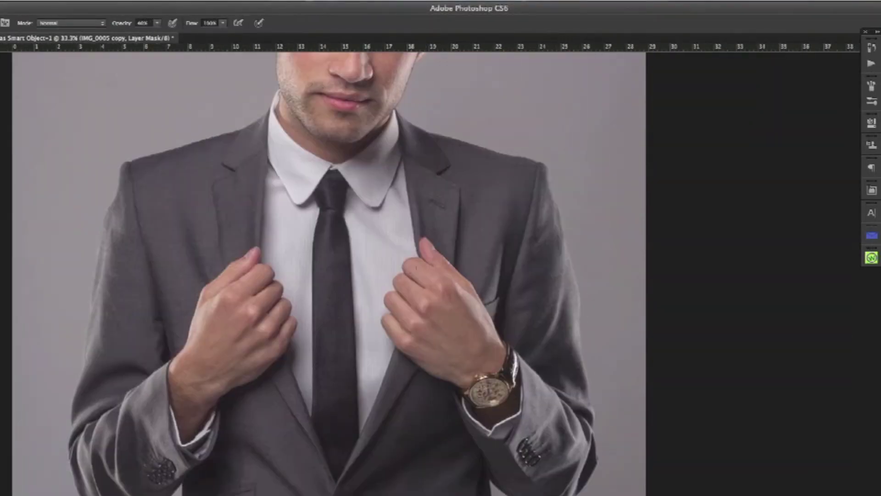
pyautogui.scroll(5, 436, 346)
pyautogui.press('5')
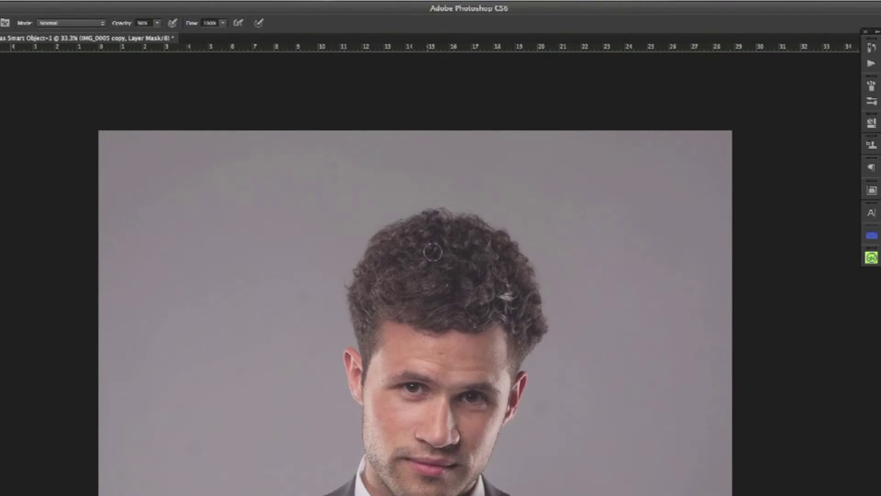
pyautogui.scroll(-4, 351, 275)
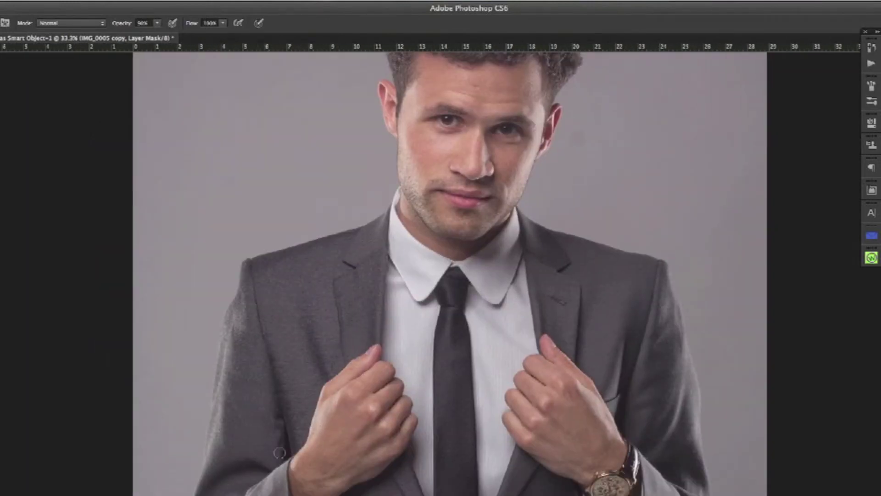
pyautogui.scroll(-3, 280, 453)
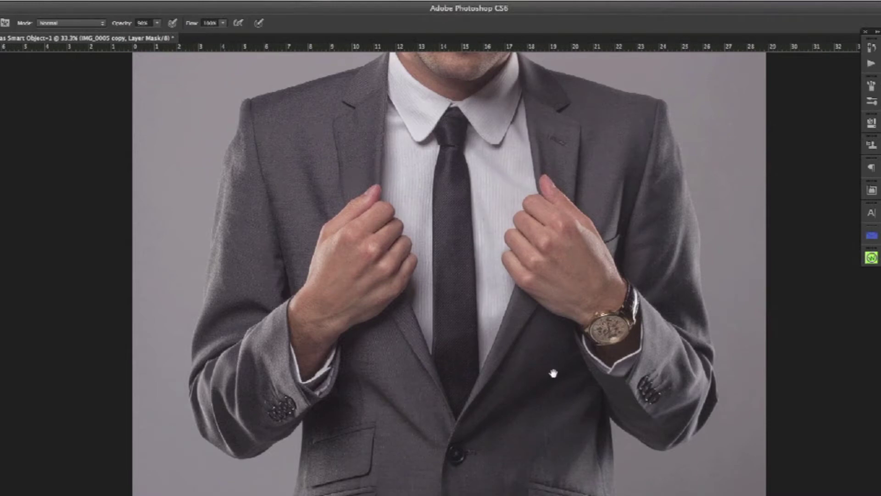
pyautogui.scroll(-3, 484, 374)
pyautogui.scroll(4, 596, 440)
pyautogui.hscroll(2, 597, 440)
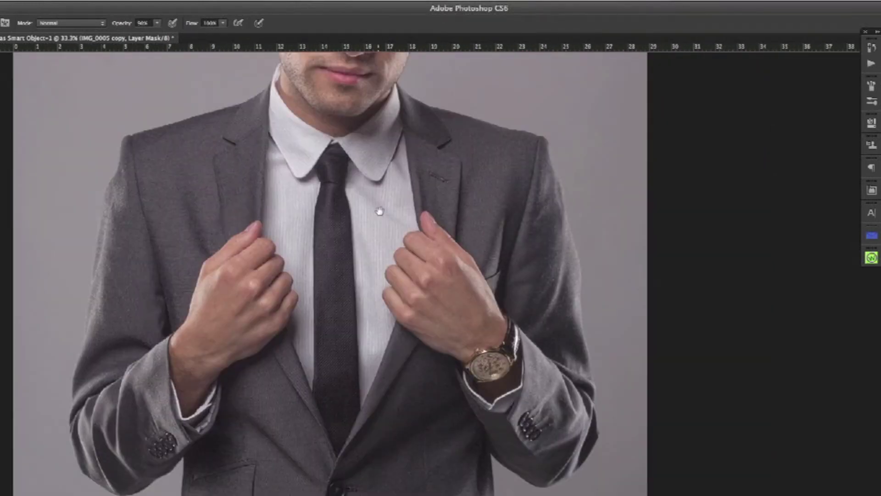
pyautogui.hotkey('ctrl', '0')
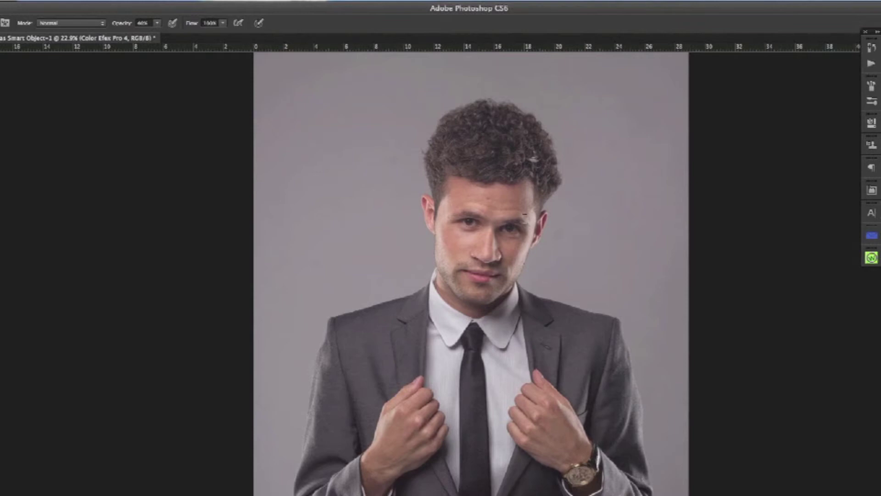
# - Heal the wrinkle across the man's forehead with the Healing Brush
pyautogui.hotkey('ctrl', '\\')
pyautogui.press('4')
pyautogui.press('5')
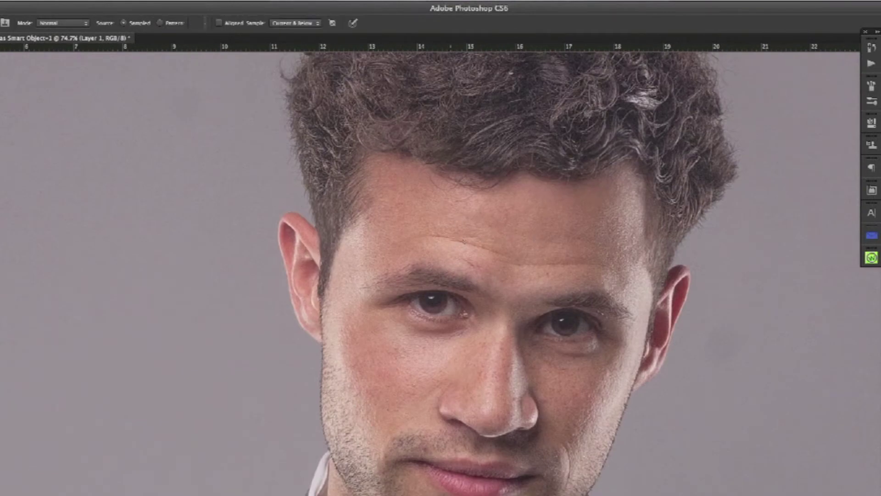
pyautogui.moveTo(425, 234); pyautogui.dragTo(505, 253)
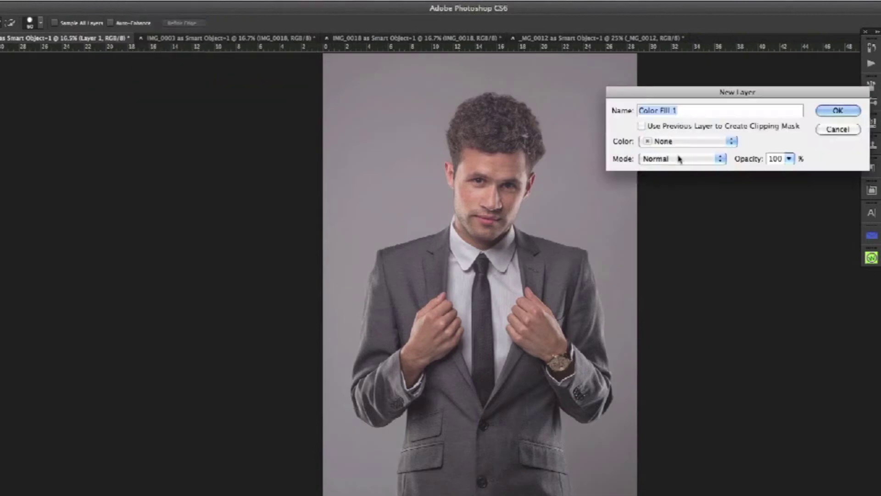
# - Fill the backdrop layer with blue and refine the mask edges along both suit sleeves
pyautogui.press('Return')
pyautogui.click(258, 73)
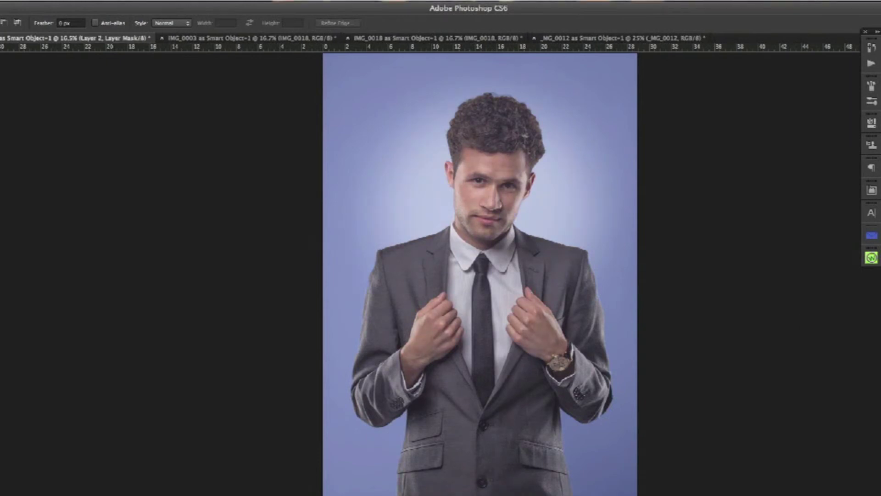
pyautogui.hotkey('ctrl', 'alt', 'r')
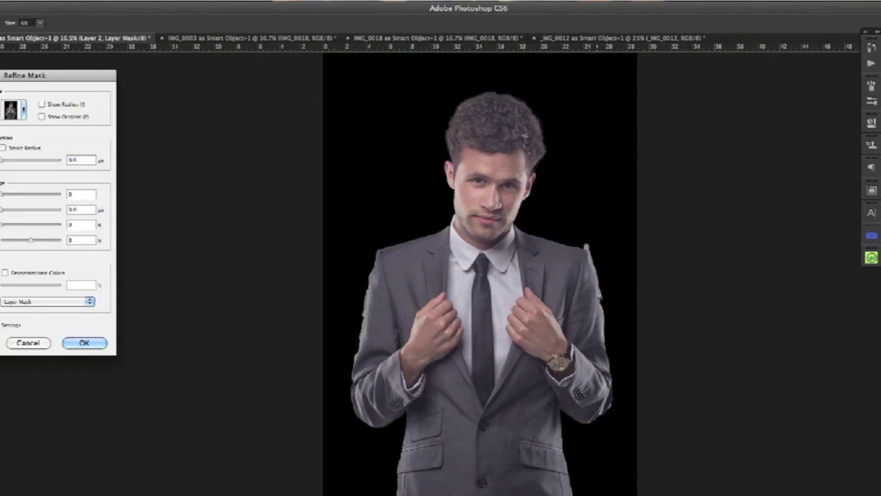
pyautogui.moveTo(369, 257); pyautogui.dragTo(362, 400)
pyautogui.moveTo(610, 417); pyautogui.dragTo(601, 303)
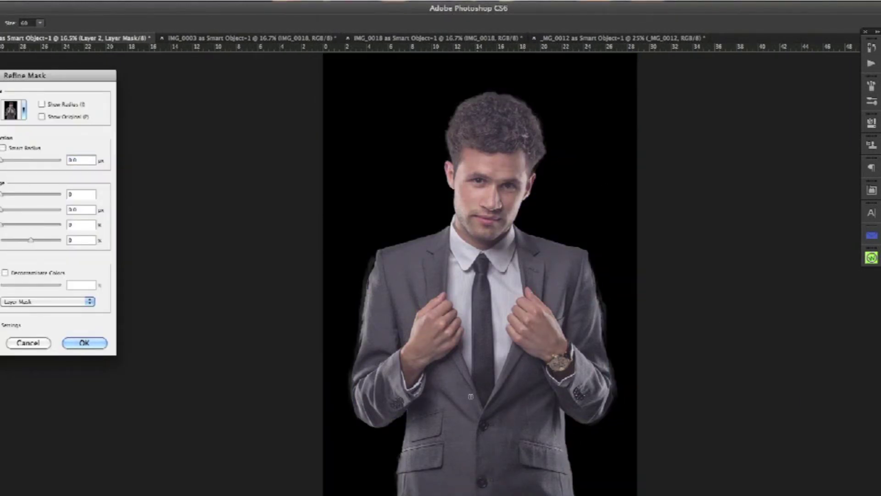
pyautogui.click(84, 343)
# - Inspect the refined edges around the suit up close, then fit the whole figure on screen
pyautogui.scroll(5, 423, 282)
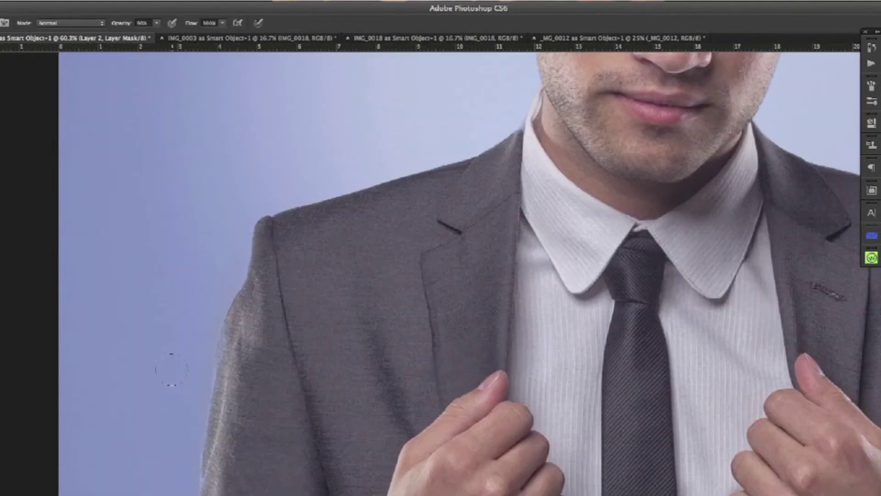
pyautogui.scroll(-5, 238, 313)
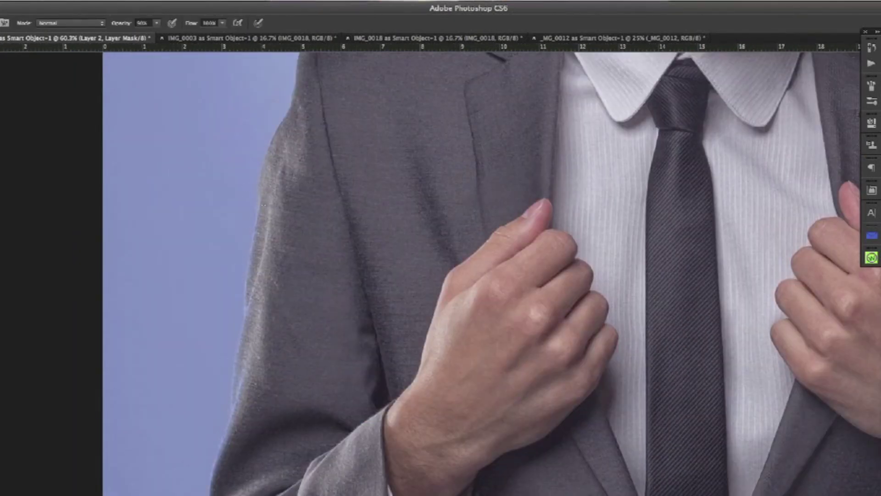
pyautogui.scroll(-5, 239, 377)
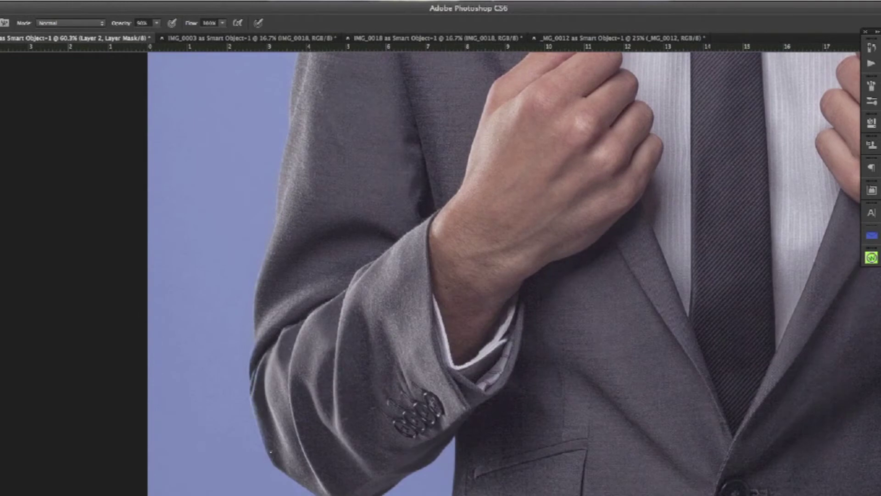
pyautogui.scroll(-7, 244, 326)
pyautogui.scroll(-3, 244, 326)
pyautogui.scroll(9, 245, 326)
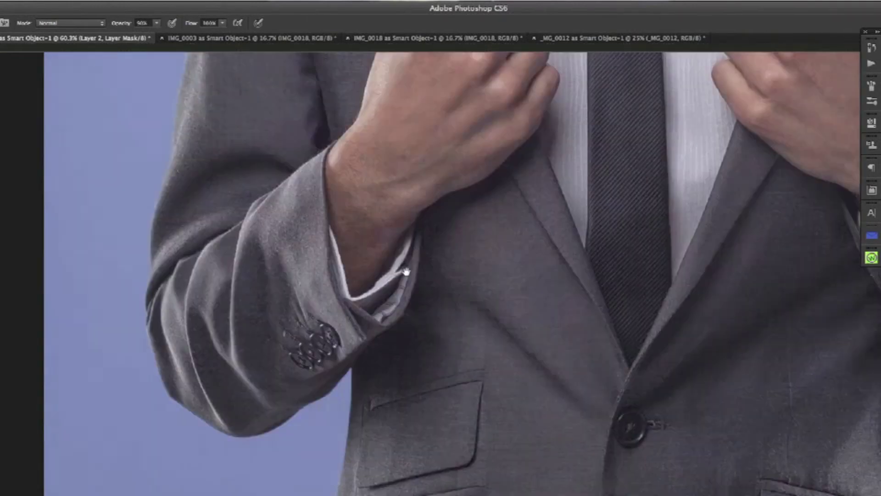
pyautogui.scroll(12, 244, 326)
pyautogui.scroll(-3, 441, 270)
pyautogui.hscroll(5, 441, 271)
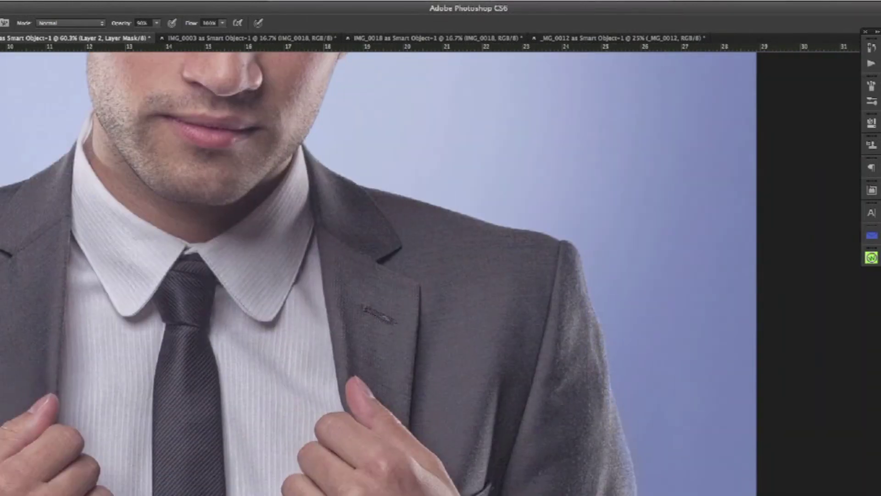
pyautogui.scroll(-4, 565, 370)
pyautogui.hscroll(1, 564, 370)
pyautogui.scroll(-3, 545, 393)
pyautogui.hscroll(2, 544, 393)
pyautogui.scroll(-3, 544, 393)
pyautogui.hscroll(1, 544, 394)
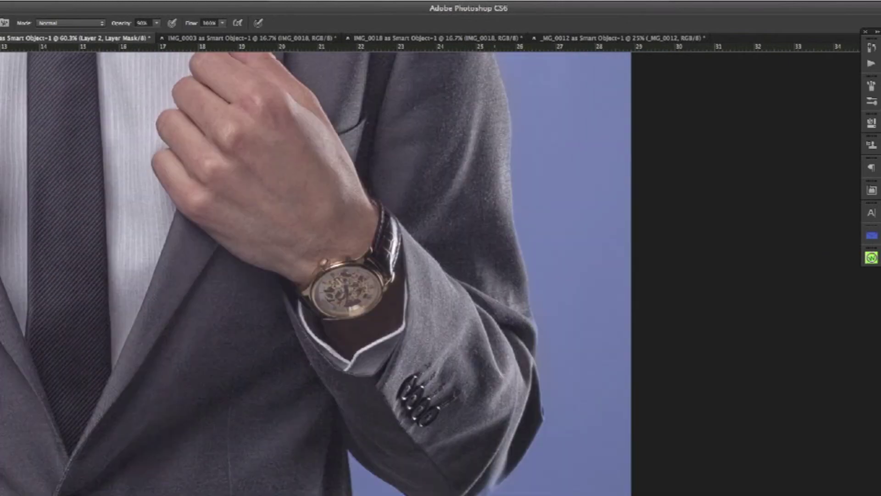
pyautogui.scroll(-5, 274, 270)
pyautogui.scroll(-3, 429, 270)
pyautogui.scroll(-3, 429, 271)
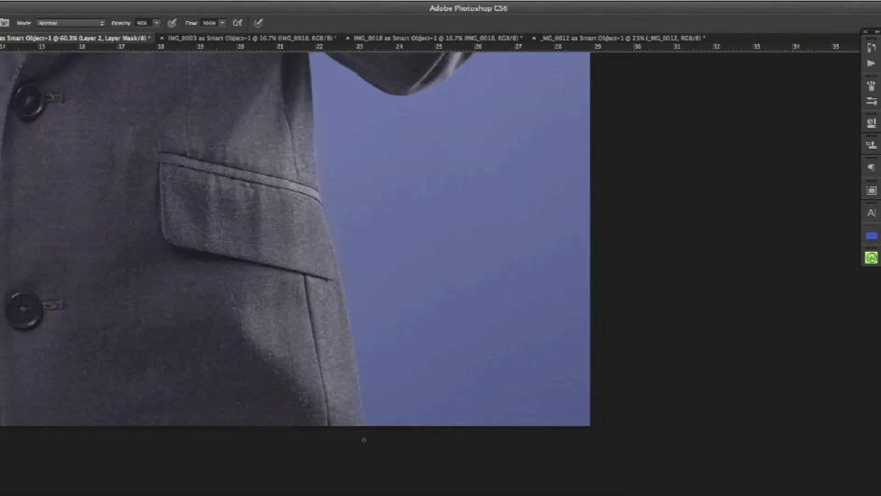
pyautogui.scroll(8, 430, 271)
pyautogui.scroll(12, 430, 271)
pyautogui.hotkey('ctrl', '0')
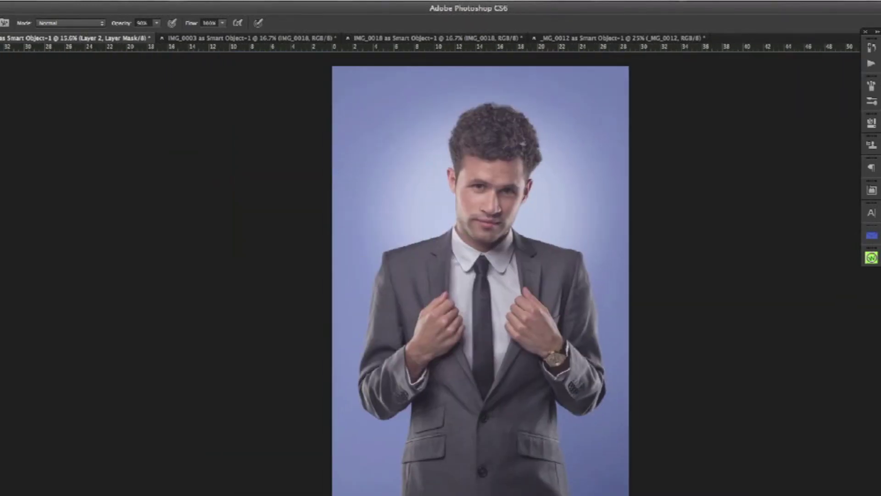
pyautogui.press('m')
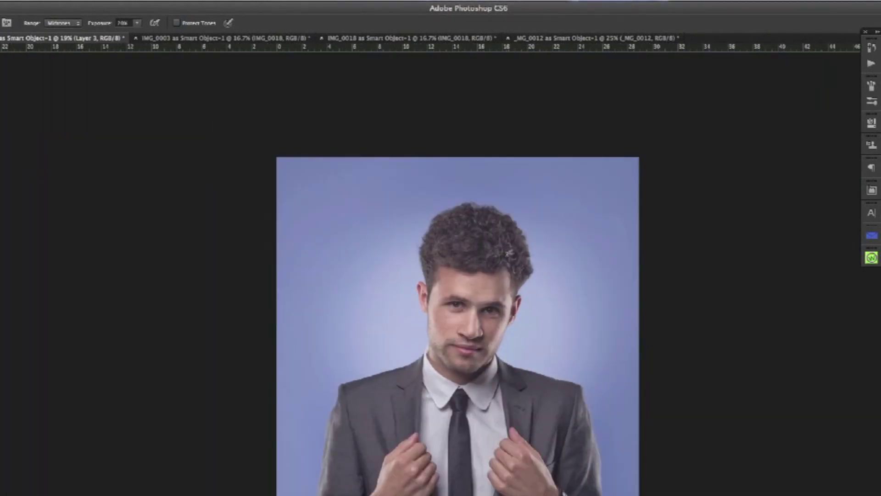
# - Dodge the midtones over the grey suit, shirt and tie on Layer 4
pyautogui.moveTo(473, 233); pyautogui.dragTo(450, 136)
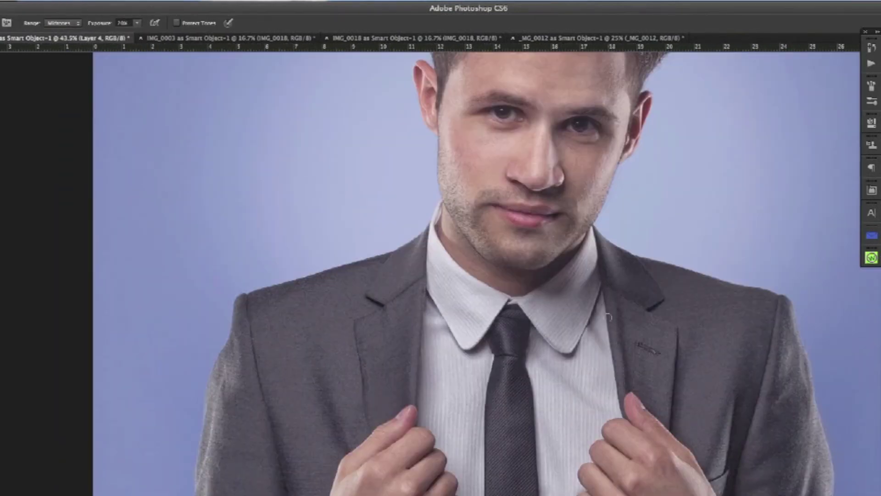
pyautogui.scroll(-5, 387, 311)
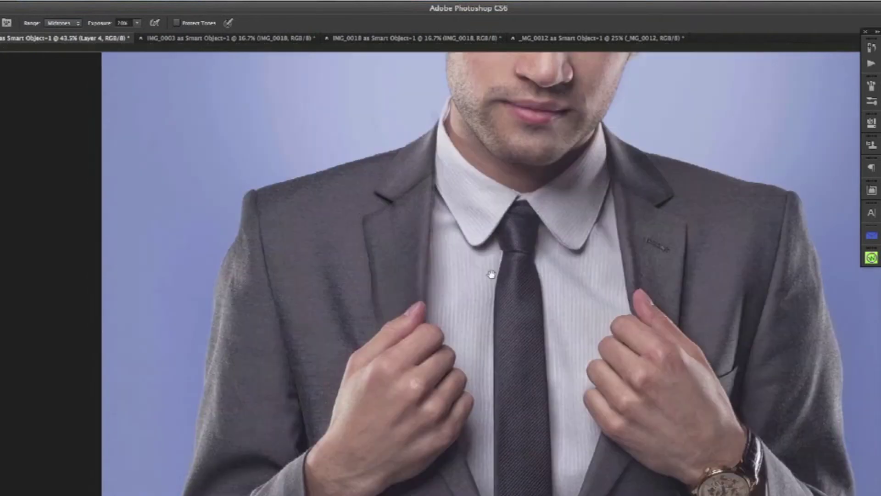
pyautogui.scroll(-5, 234, 159)
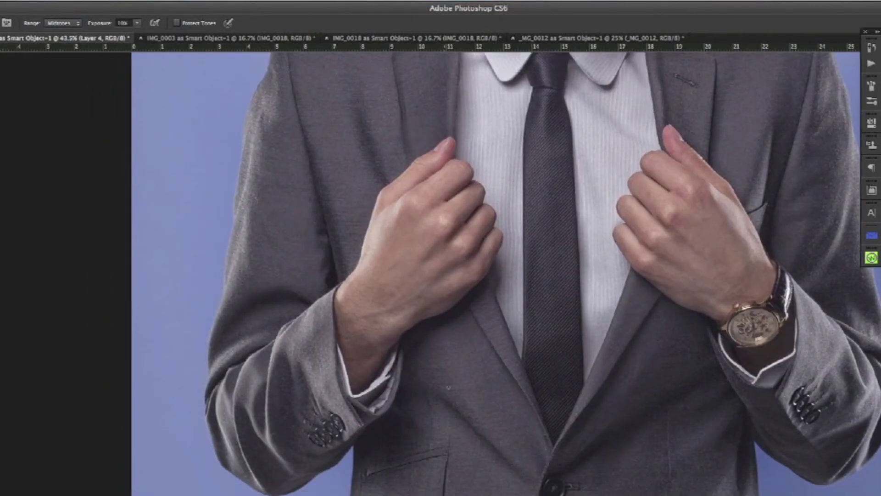
pyautogui.scroll(2, 519, 379)
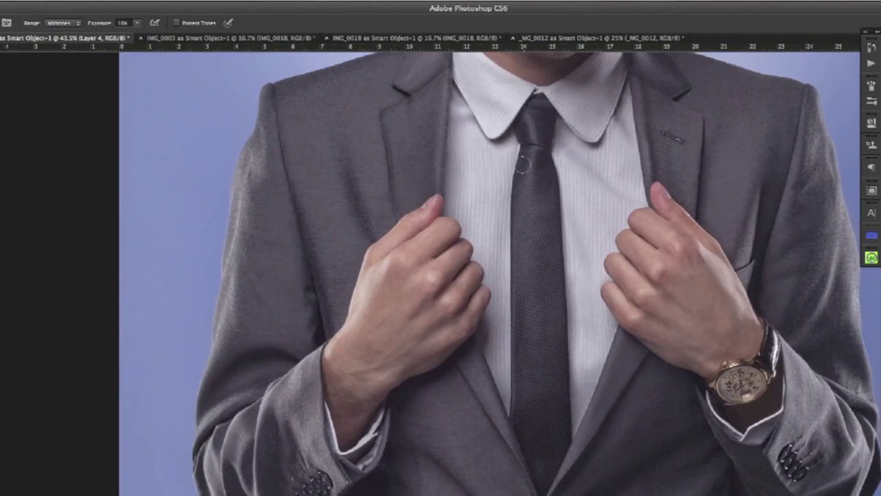
pyautogui.scroll(5, 682, 256)
pyautogui.hscroll(5, 682, 256)
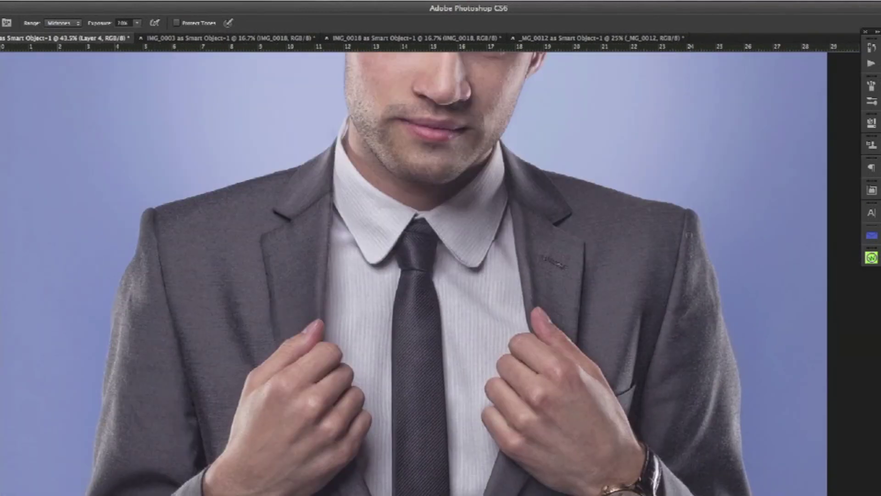
pyautogui.scroll(-5, 689, 235)
pyautogui.hscroll(2, 688, 235)
pyautogui.scroll(-8, 557, 294)
pyautogui.hscroll(1, 558, 294)
pyautogui.press('p')
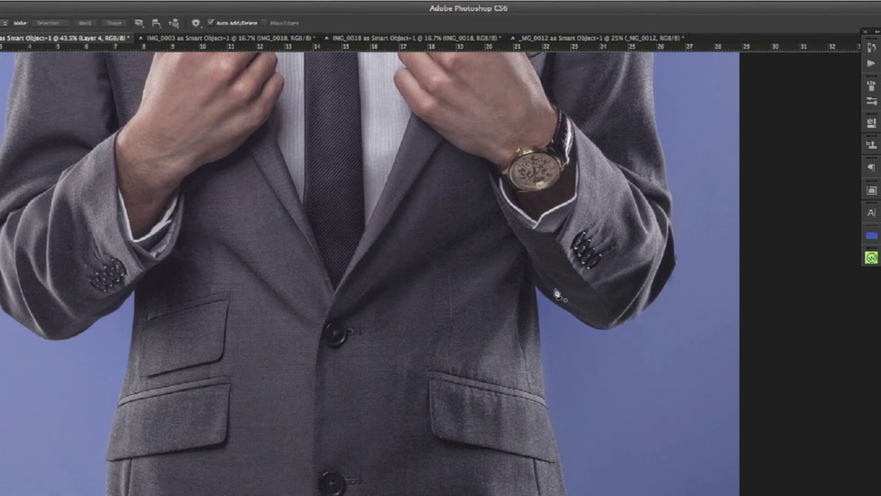
pyautogui.press('o')
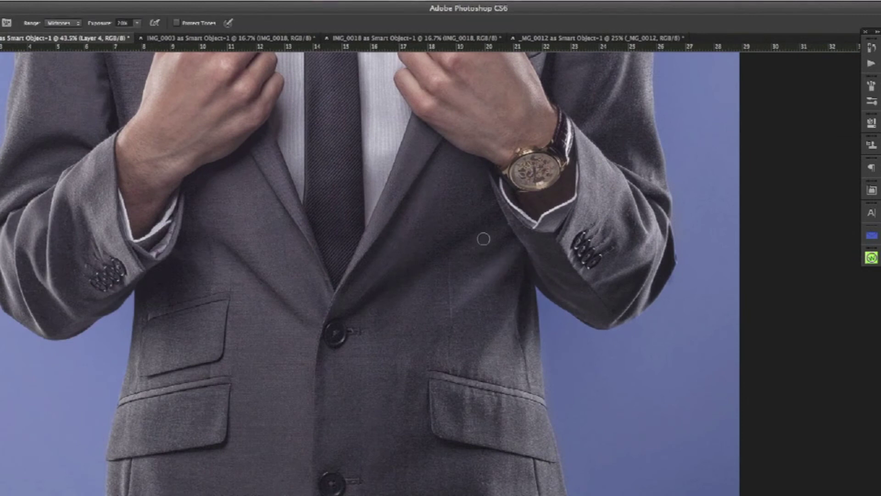
# - Fit the portrait on screen, then zoom in close around the man's head
pyautogui.hotkey('ctrl', '0')
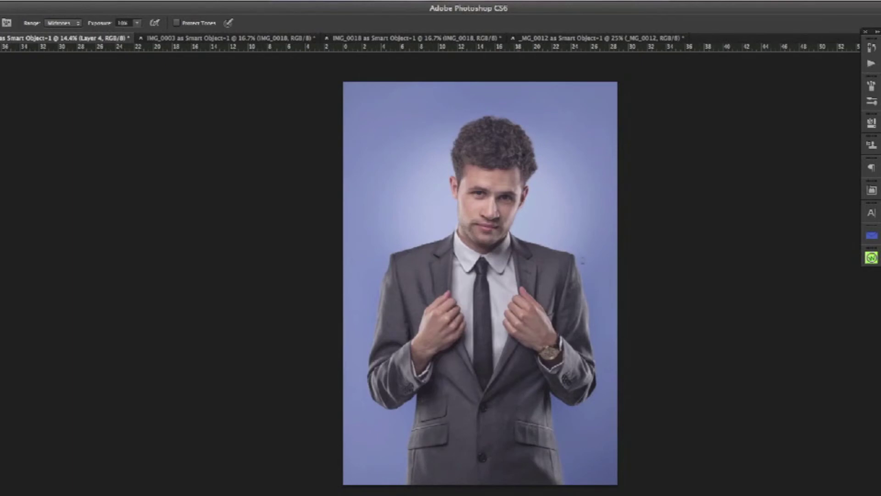
pyautogui.click(476, 125)
pyautogui.moveTo(462, 157); pyautogui.dragTo(454, 271)
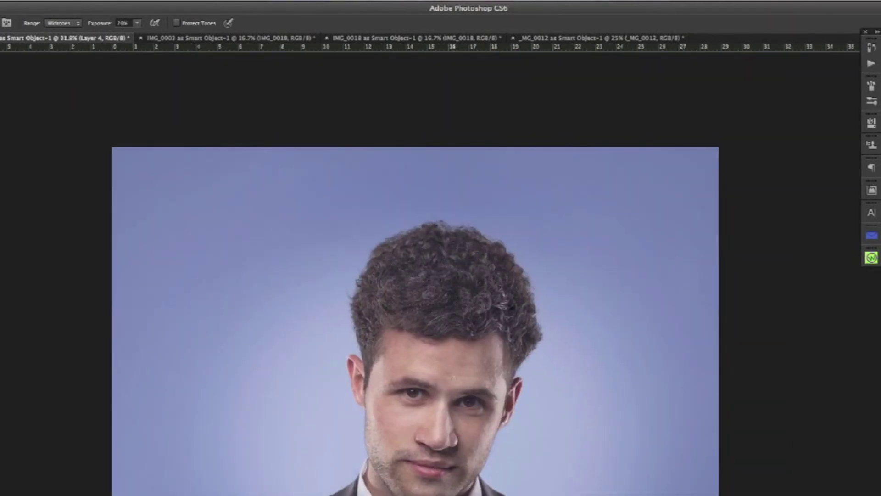
# - Paint on the Selective Color 1 mask over the face with the Brush tool
pyautogui.scroll(5, 444, 459)
pyautogui.press('b')
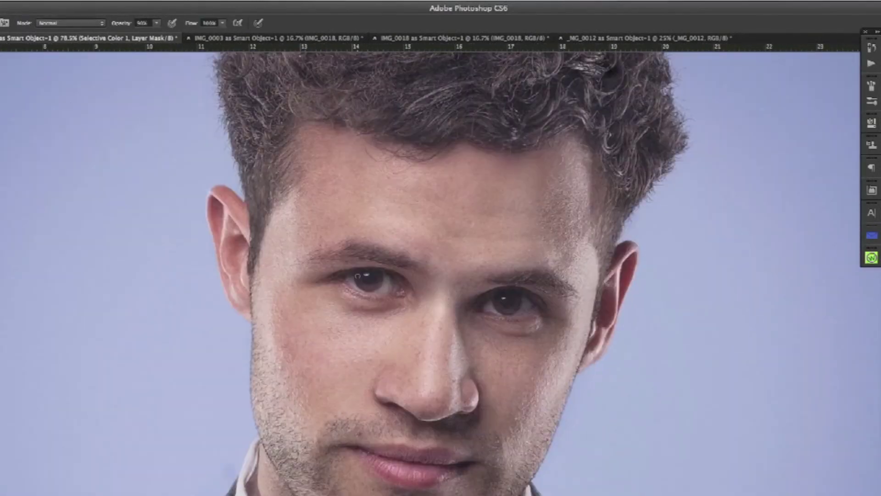
pyautogui.scroll(-6, 474, 270)
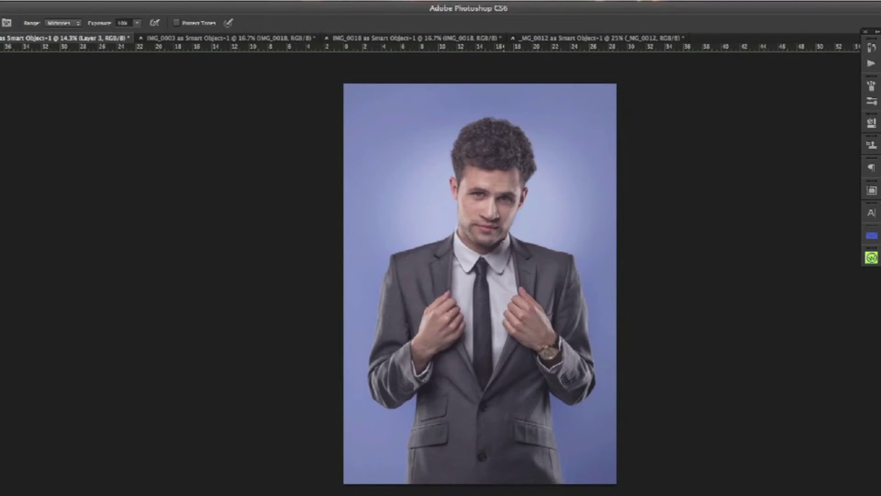
pyautogui.hotkey('alt', ']')
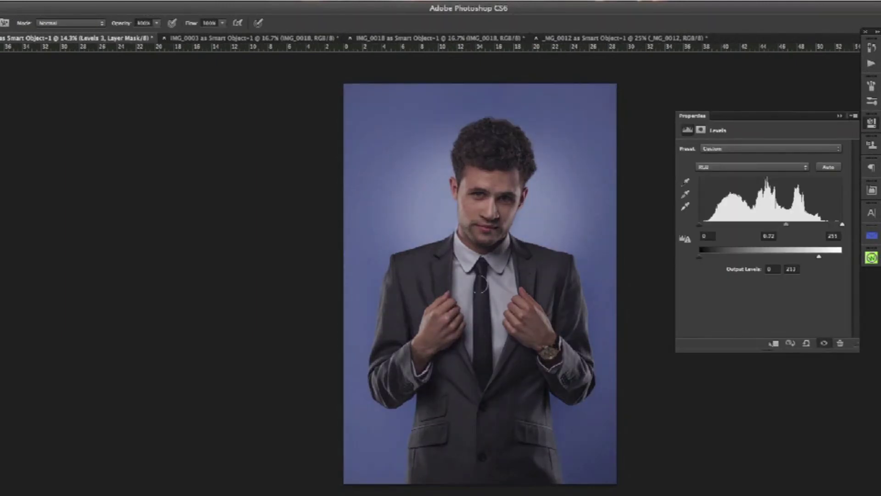
# - Refine the Levels 3 and Vibrance 1 masks, then stamp all visible layers into Layer 5
pyautogui.hotkey('ctrl', 't')
pyautogui.press('Return')
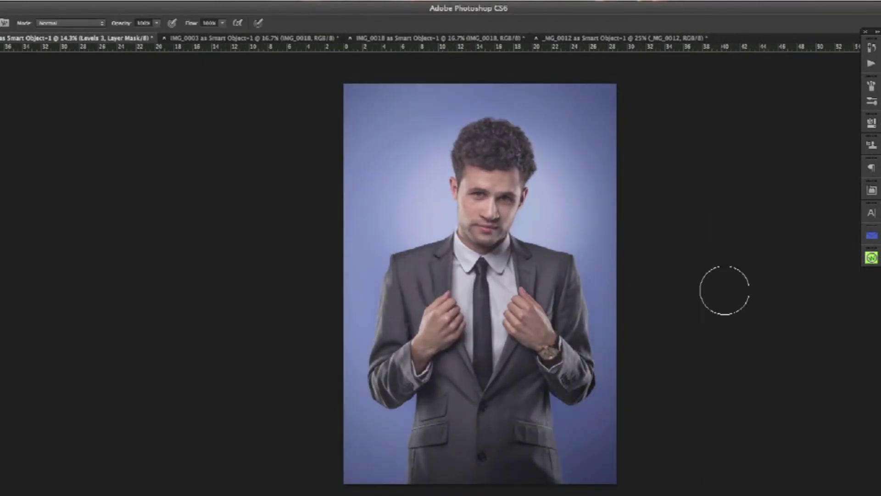
pyautogui.press('Escape')
pyautogui.hotkey('alt', ']')
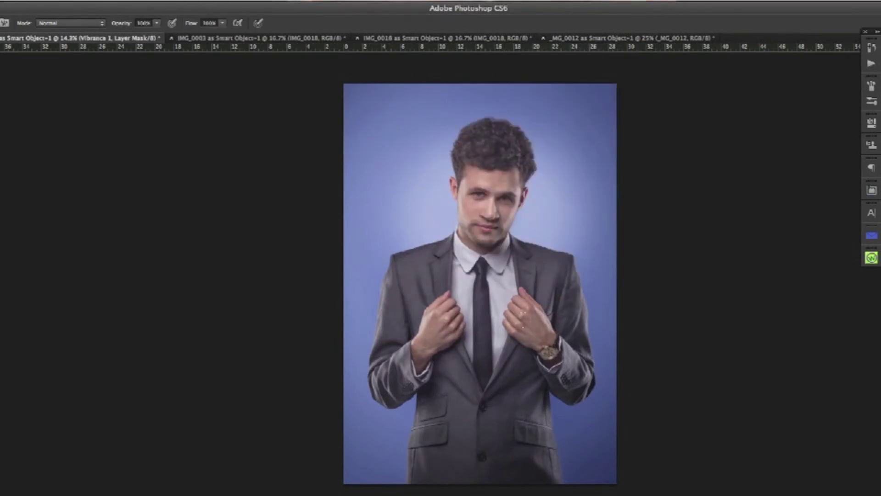
pyautogui.hotkey('alt', ']')
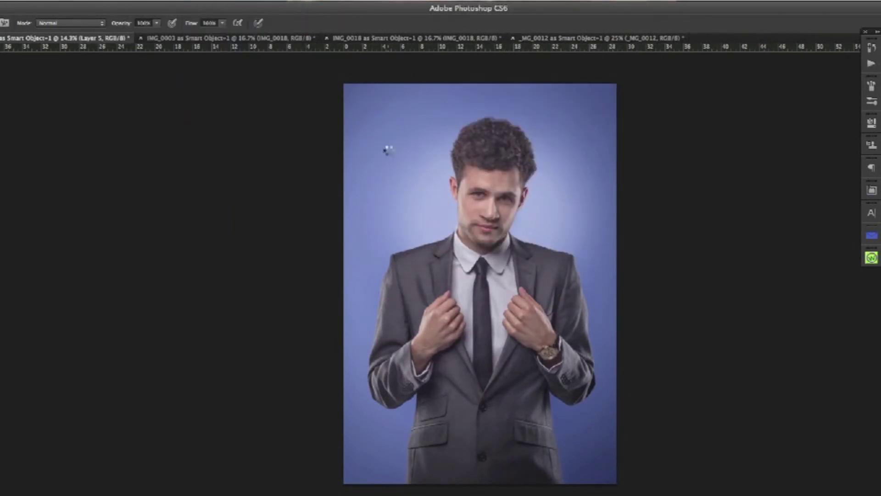
# - Apply Reduce Noise to the Layer 5 copy and zoom out to view the whole portrait
pyautogui.click(372, 143)
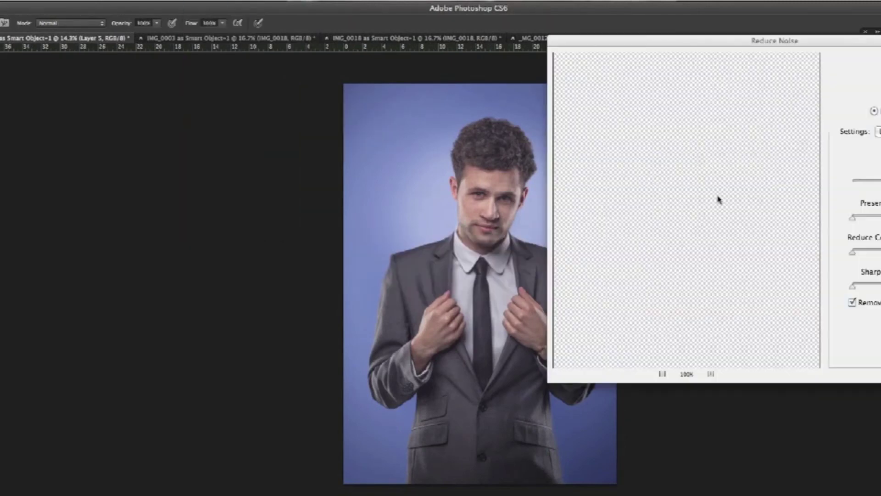
pyautogui.press('Return')
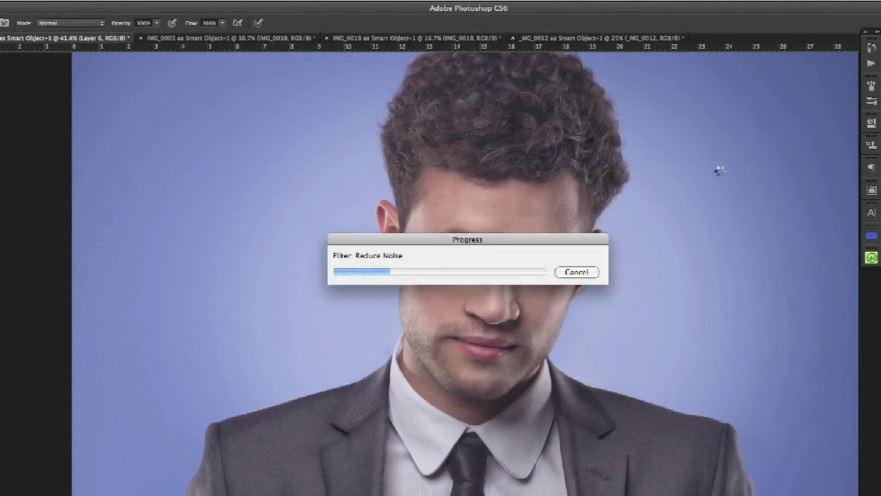
pyautogui.press('Return')
pyautogui.press('b')
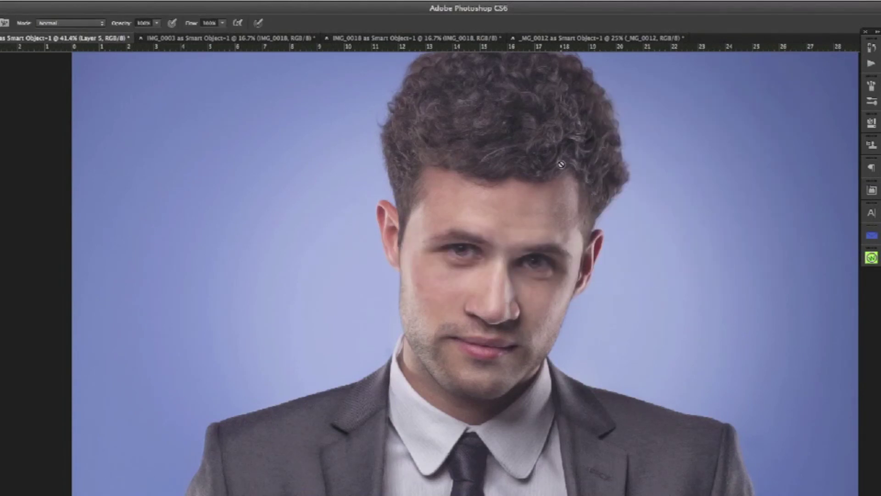
pyautogui.click(564, 158)
pyautogui.press('Escape')
pyautogui.hotkey('ctrl', '-')
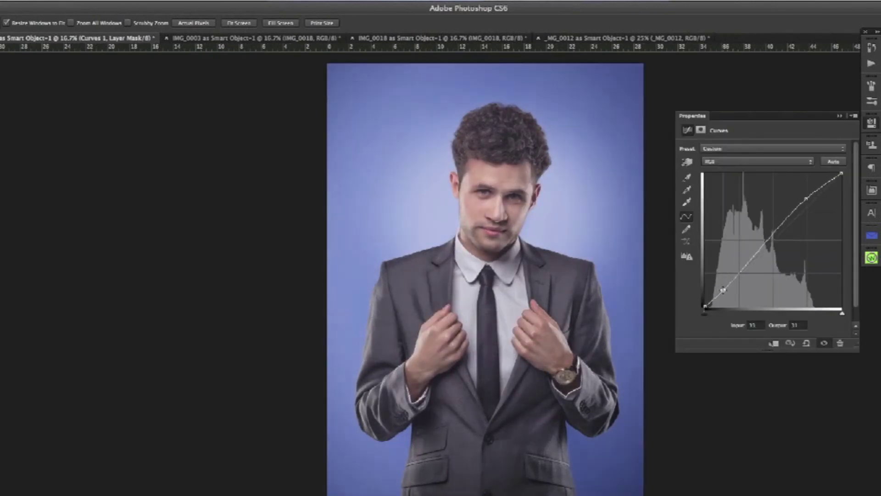
# - Apply Topaz Detail 2 to the portrait layer and stamp the result into Layer 8
pyautogui.click(200, 4)
pyautogui.click(354, 216)
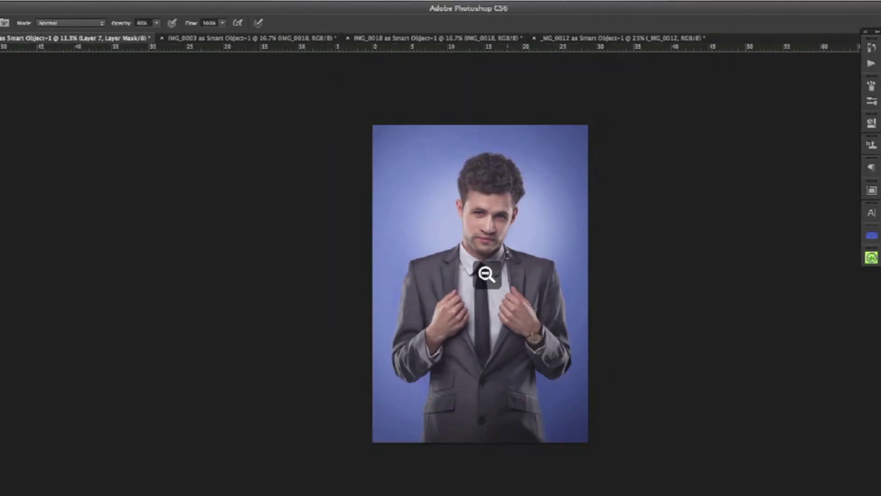
pyautogui.hotkey('ctrl', 'alt', 'shift', 'e')
pyautogui.hotkey('ctrl', 't')
pyautogui.press('Return')
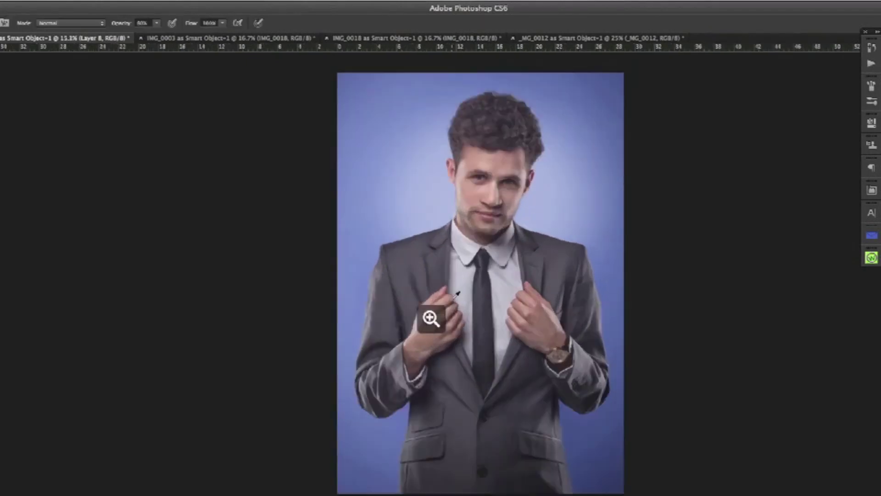
pyautogui.scroll(3, 429, 314)
# - Sharpen Layer 8 with Unsharp Mask at Amount 76% and Radius 1.0 pixel
pyautogui.click(200, 2)
pyautogui.click(345, 172)
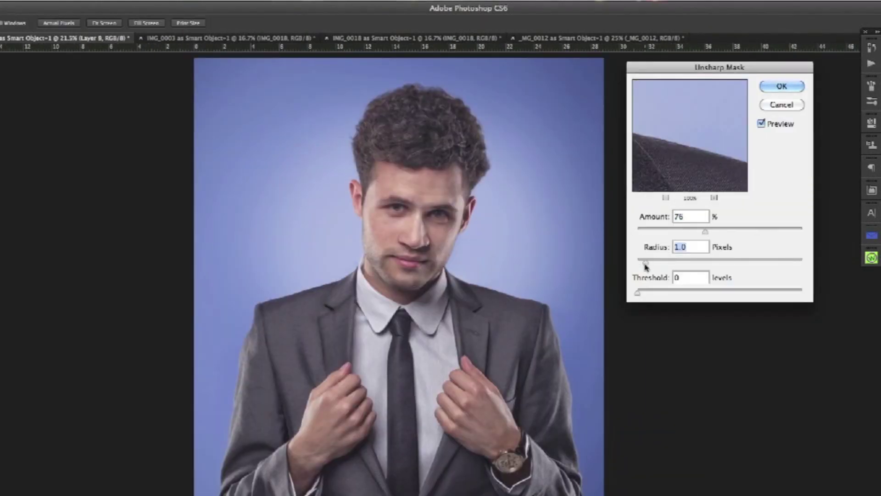
pyautogui.moveTo(679, 260); pyautogui.dragTo(711, 261)
pyautogui.moveTo(670, 231); pyautogui.dragTo(644, 231)
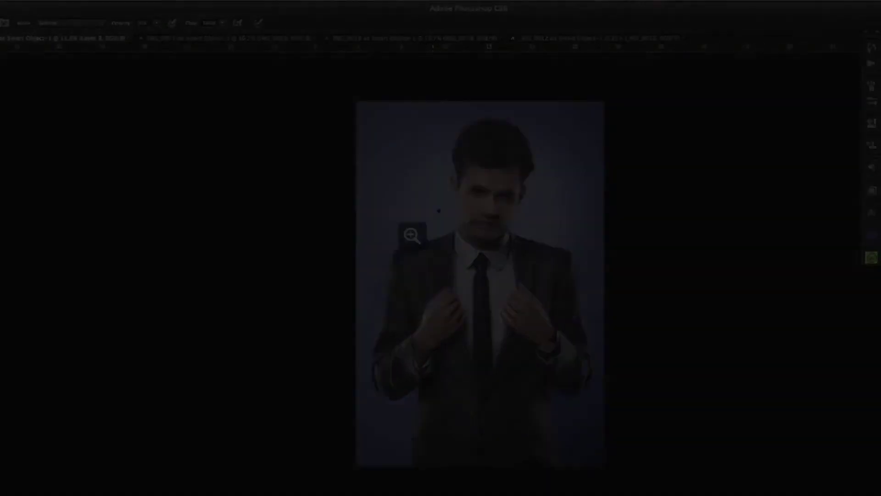